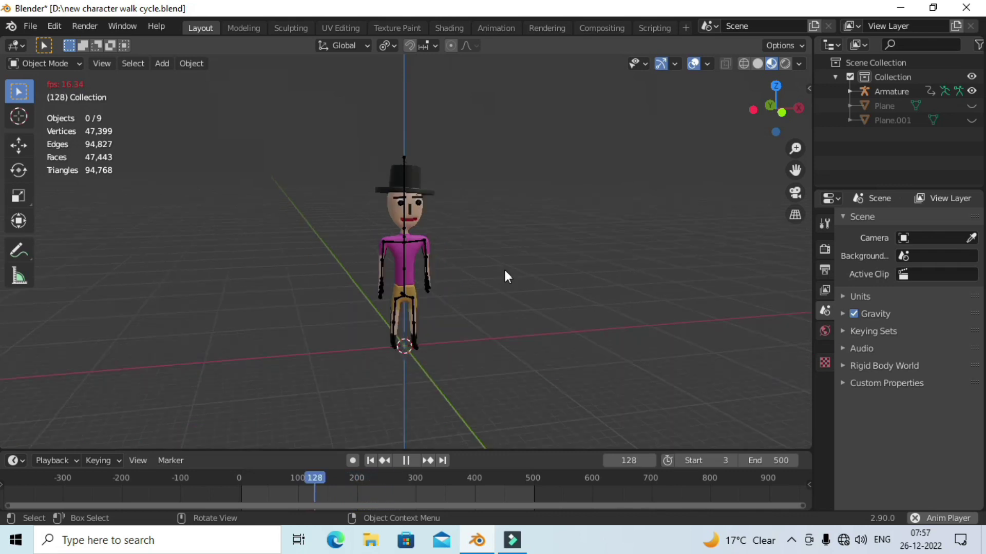
Let the character's walk cycle play in the viewport and stop it at frame 416
{"action": "scroll", "coordinate": [504, 270], "scroll_direction": "up", "scroll_amount": 3}
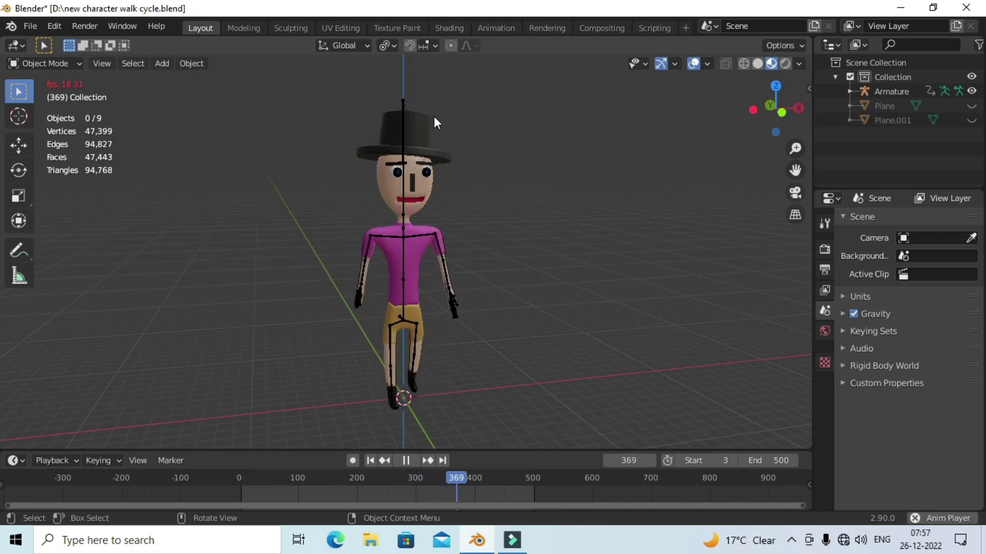
{"action": "key", "text": "space"}
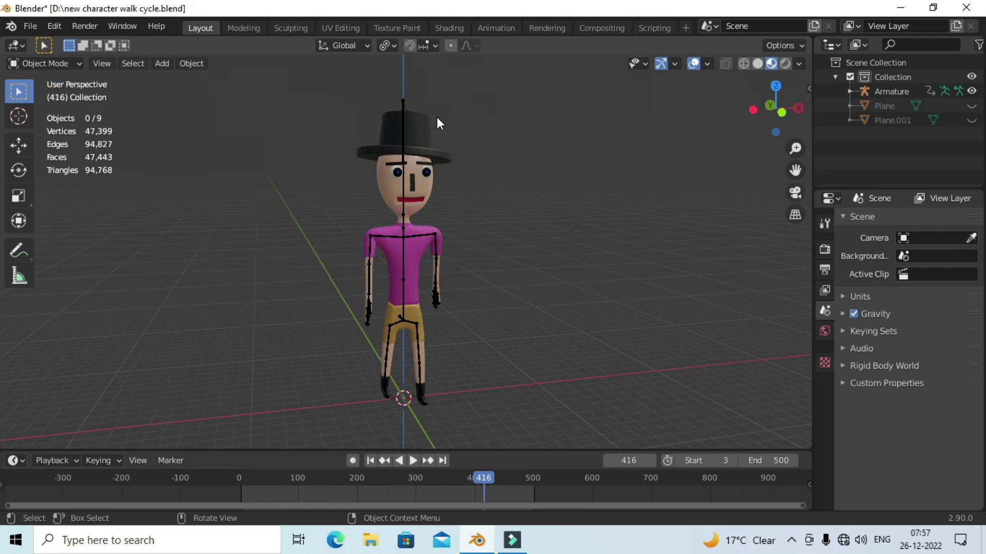
Add a NURBS path at the world origin beside the character
{"action": "left_click", "coordinate": [164, 64]}
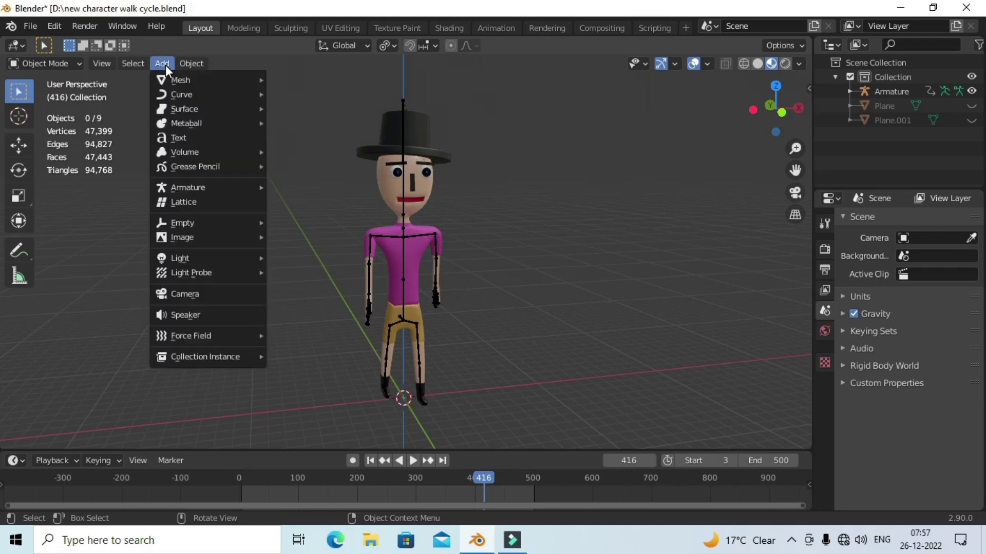
{"action": "mouse_move", "coordinate": [182, 94]}
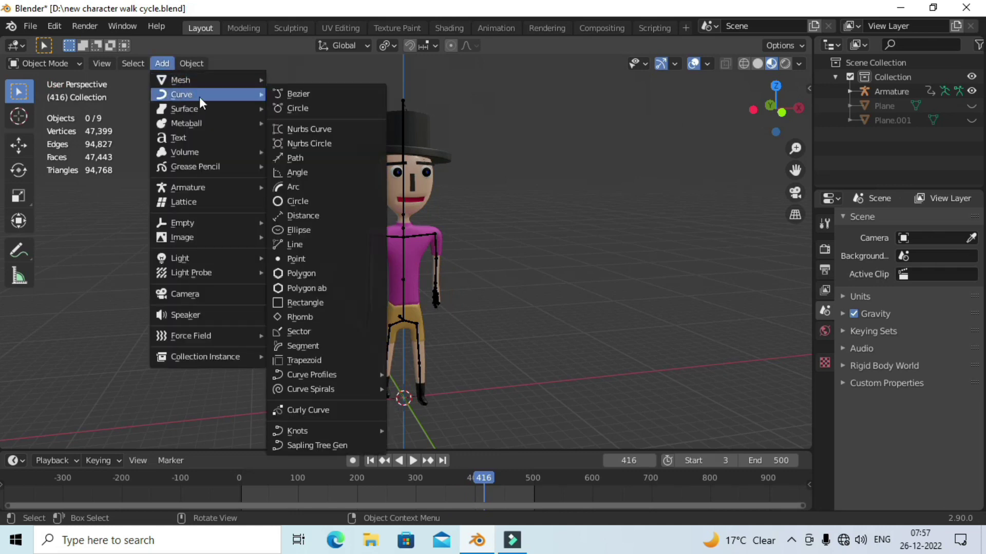
{"action": "left_click", "coordinate": [304, 158]}
{"action": "mouse_move", "coordinate": [501, 301]}
{"action": "middle_mouse_down"}
{"action": "mouse_move", "coordinate": [504, 259]}
{"action": "mouse_move", "coordinate": [504, 270]}
{"action": "middle_mouse_up"}
{"action": "scroll", "coordinate": [451, 310], "scroll_direction": "up", "scroll_amount": 3}
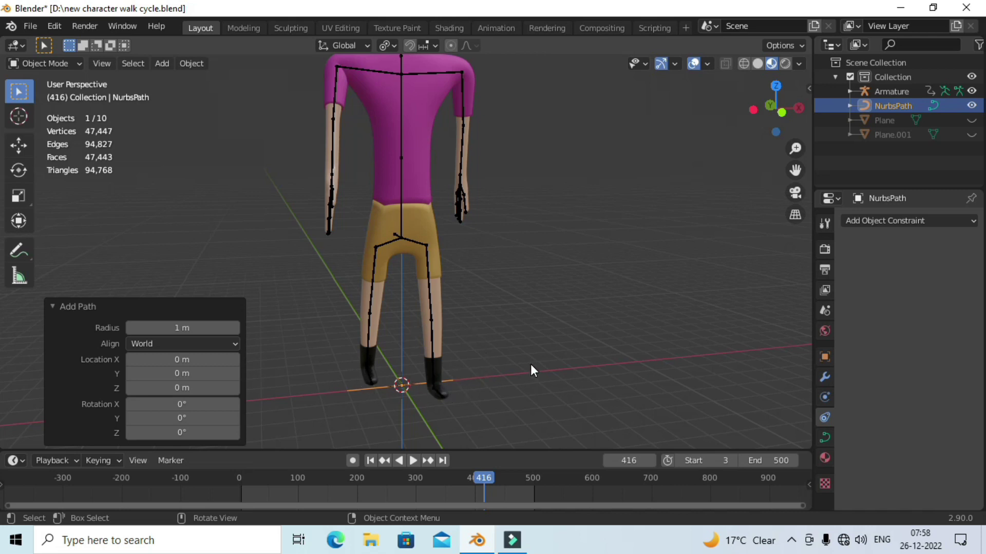
Rotate the new path 90.5° about the global Z axis
{"action": "key", "text": "r"}
{"action": "key", "text": "z"}
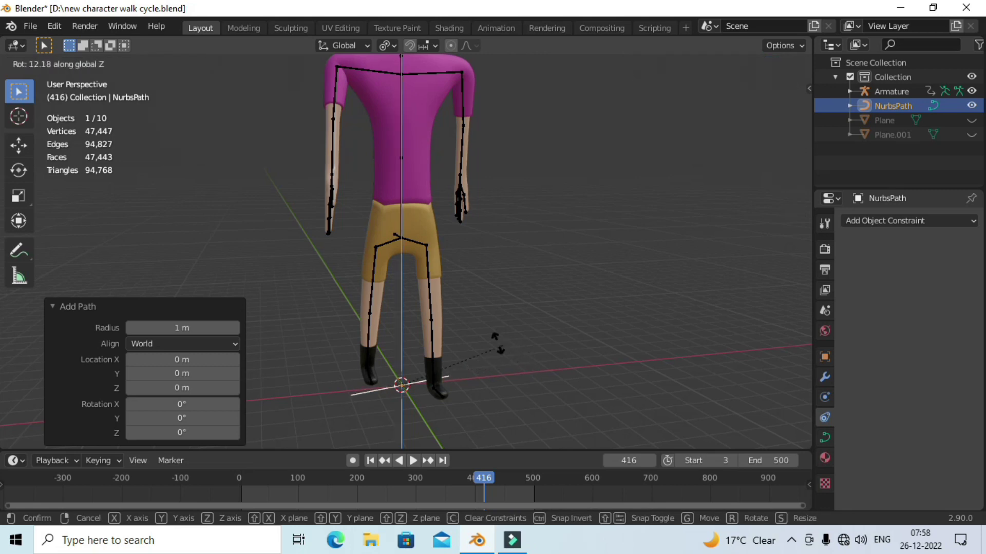
{"action": "left_click", "coordinate": [393, 316]}
{"action": "scroll", "coordinate": [395, 317], "scroll_direction": "down", "scroll_amount": 3}
{"action": "scroll", "coordinate": [394, 316], "scroll_direction": "up", "scroll_amount": 3}
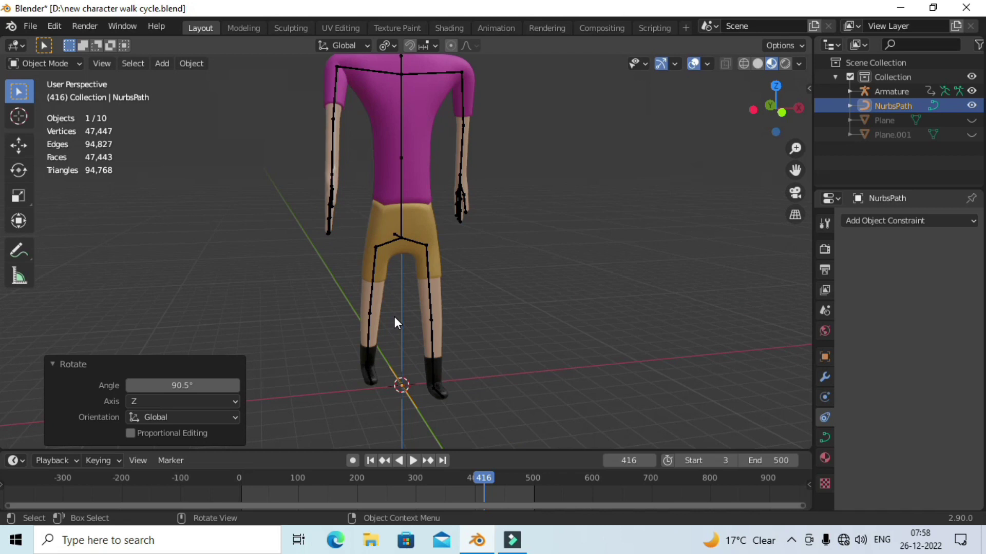
Enter Edit Mode on the NurbsPath, select only its end point, and switch to top orthographic view
{"action": "key", "text": "Tab"}
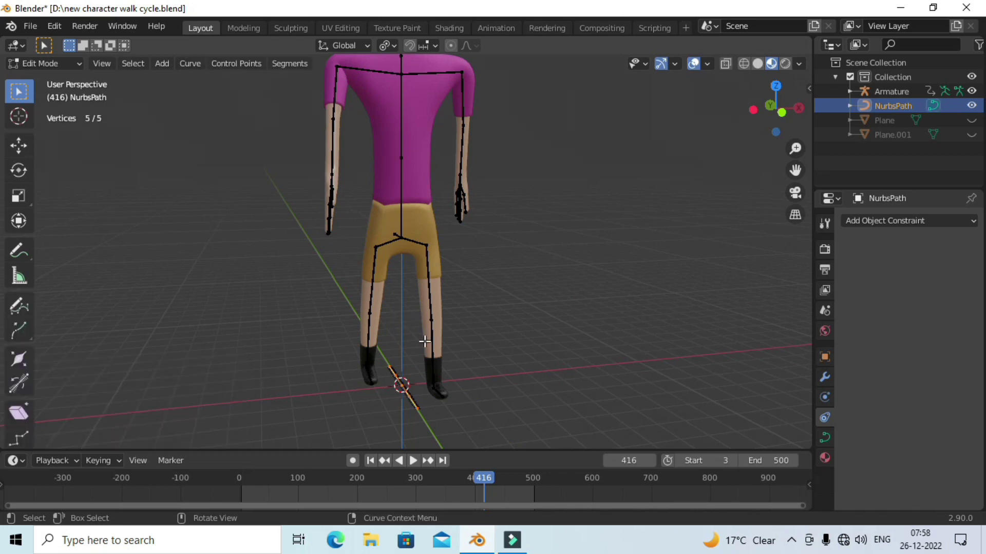
{"action": "middle_click_drag", "start_coordinate": [442, 332], "coordinate": [438, 272], "text": "shift"}
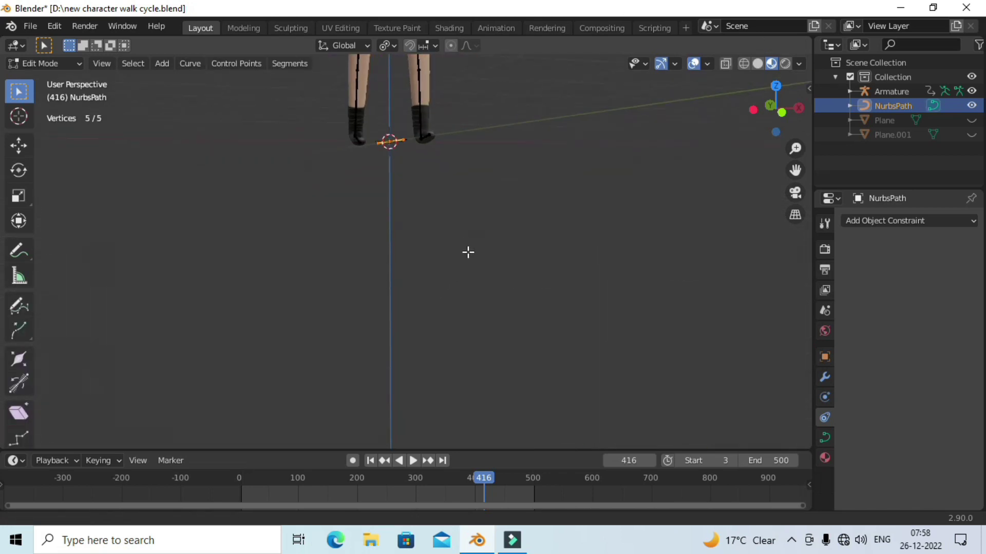
{"action": "scroll", "coordinate": [467, 251], "scroll_direction": "up", "scroll_amount": 6}
{"action": "scroll", "coordinate": [472, 262], "scroll_direction": "down", "scroll_amount": 3}
{"action": "middle_click_drag", "start_coordinate": [482, 262], "coordinate": [471, 275]}
{"action": "left_click_drag", "start_coordinate": [431, 236], "coordinate": [472, 285]}
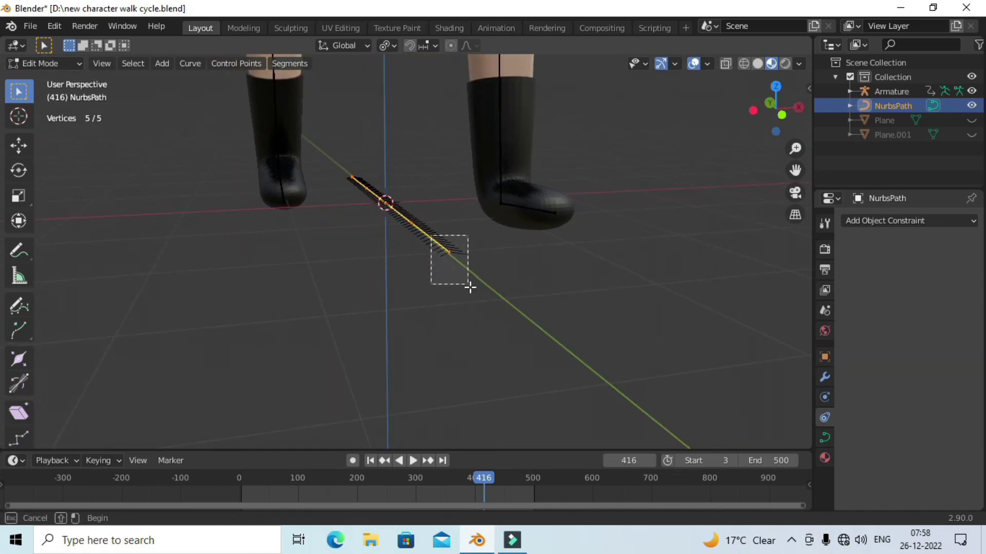
{"action": "scroll", "coordinate": [472, 268], "scroll_direction": "down", "scroll_amount": 3}
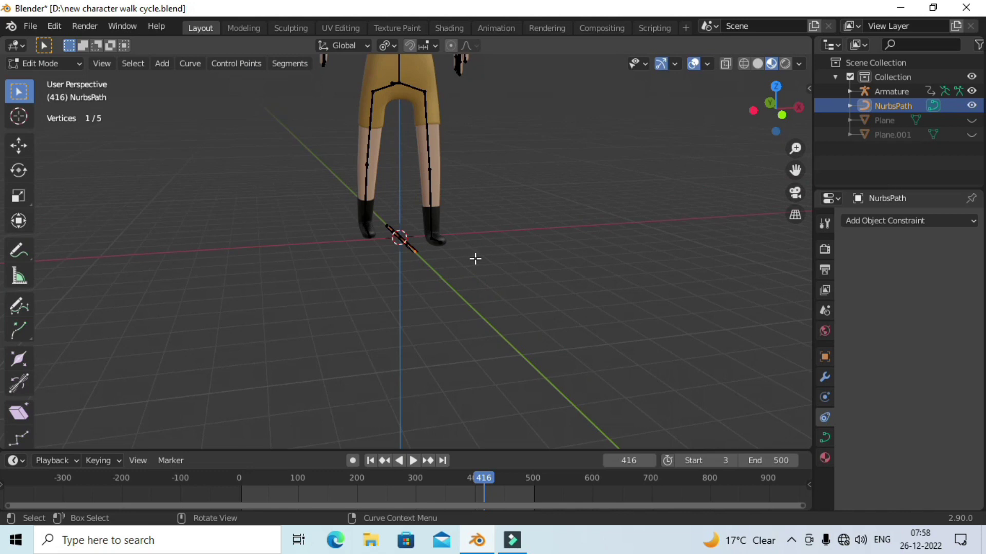
{"action": "key", "text": "KP_7"}
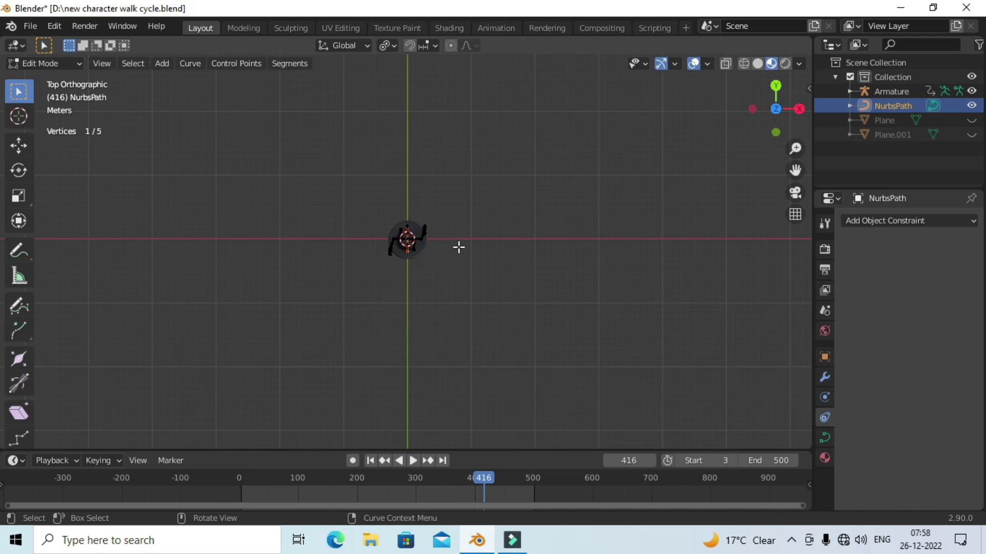
Extrude four new path points sweeping below the character and up its right side
{"action": "key", "text": "e"}
{"action": "left_click", "coordinate": [457, 315]}
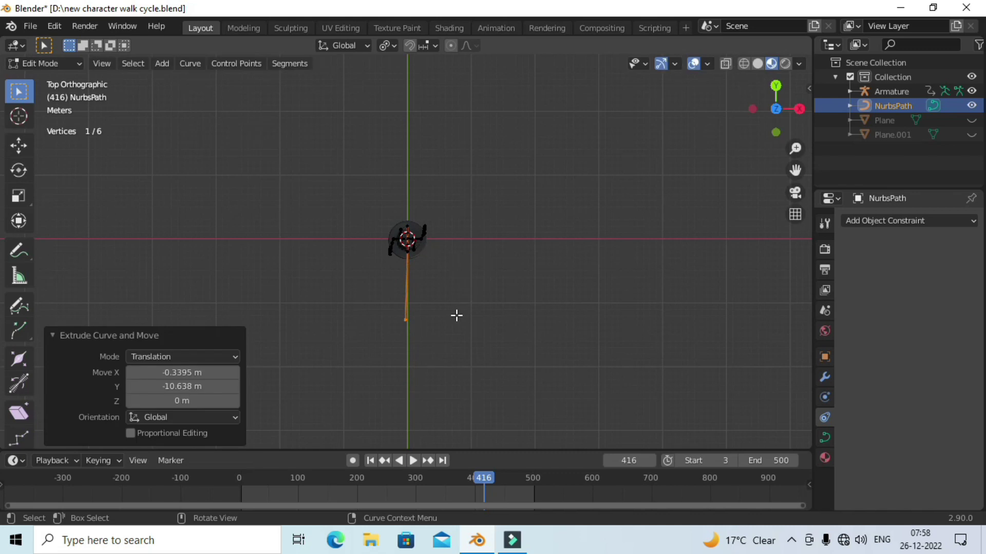
{"action": "key", "text": "e"}
{"action": "left_click", "coordinate": [541, 389]}
{"action": "key", "text": "e"}
{"action": "left_click", "coordinate": [739, 374]}
{"action": "key", "text": "e"}
{"action": "left_click", "coordinate": [795, 216]}
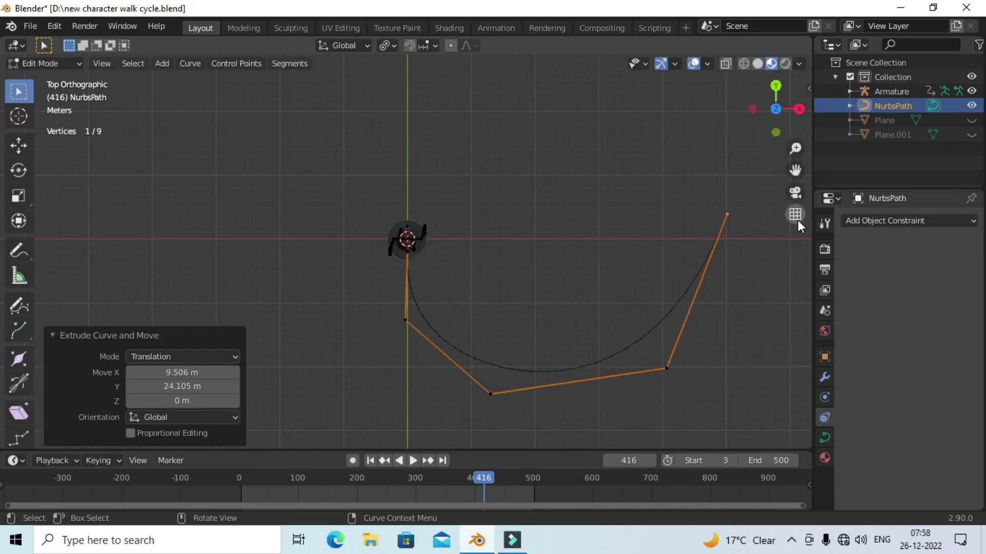
Extrude four more points across the top of the loop, ending left of the character
{"action": "key", "text": "e"}
{"action": "left_click", "coordinate": [733, 112]}
{"action": "key", "text": "e"}
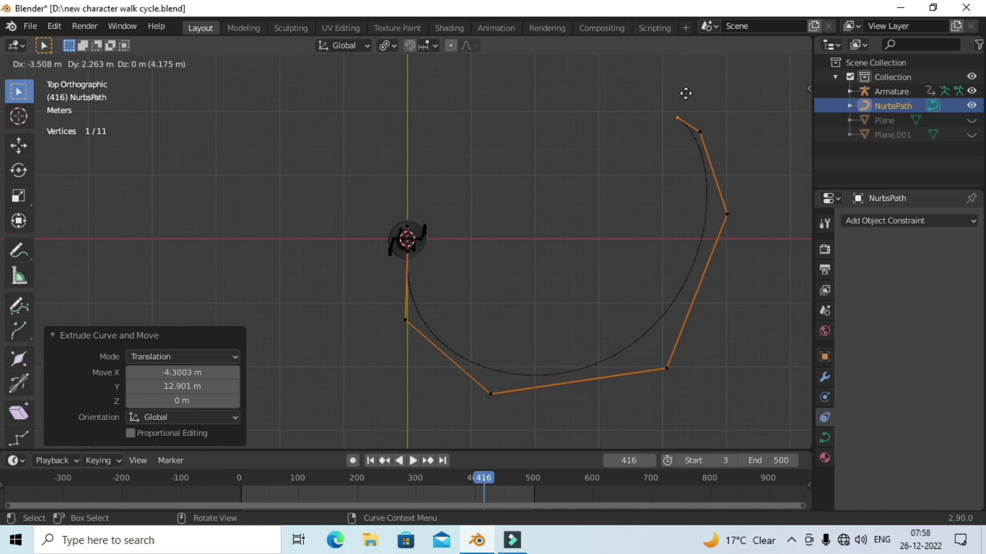
{"action": "left_click", "coordinate": [604, 77]}
{"action": "key", "text": "e"}
{"action": "left_click", "coordinate": [343, 110]}
{"action": "key", "text": "e"}
{"action": "left_click", "coordinate": [265, 234]}
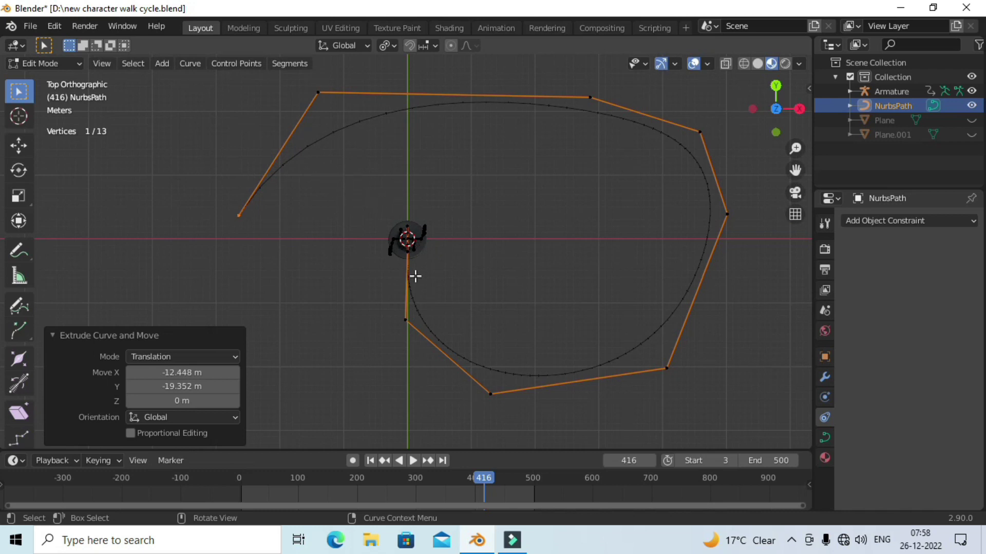
Inspect the path's start near the character, then select all 13 path points
{"action": "scroll", "coordinate": [448, 268], "scroll_direction": "up", "scroll_amount": 2}
{"action": "scroll", "coordinate": [451, 270], "scroll_direction": "up", "scroll_amount": 2}
{"action": "scroll", "coordinate": [455, 274], "scroll_direction": "up", "scroll_amount": 3}
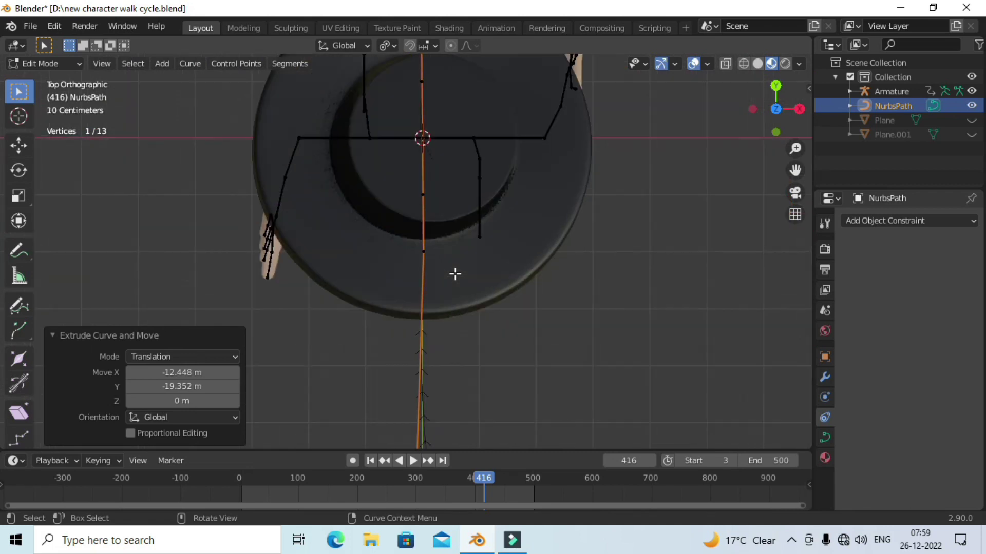
{"action": "middle_click_drag", "start_coordinate": [507, 258], "coordinate": [533, 150], "text": "shift"}
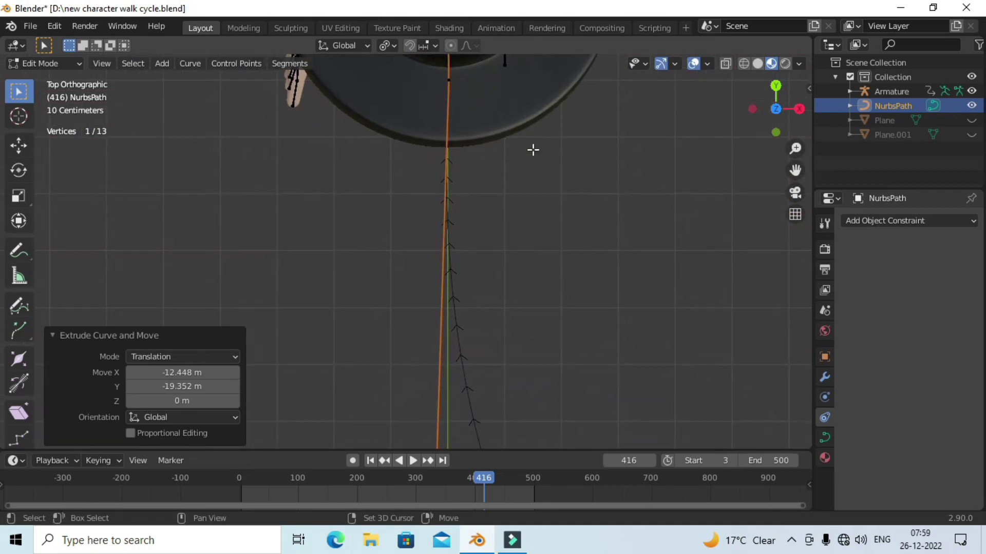
{"action": "middle_click_drag", "start_coordinate": [548, 230], "coordinate": [548, 143], "text": "shift"}
{"action": "scroll", "coordinate": [518, 192], "scroll_direction": "up", "scroll_amount": 1}
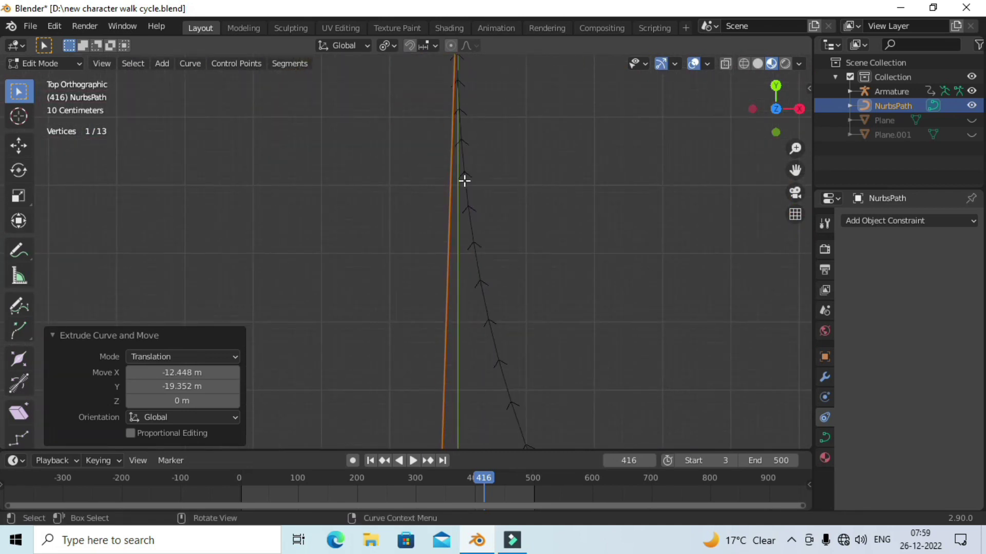
{"action": "scroll", "coordinate": [469, 162], "scroll_direction": "down", "scroll_amount": 2}
{"action": "scroll", "coordinate": [462, 169], "scroll_direction": "down", "scroll_amount": 2}
{"action": "scroll", "coordinate": [388, 178], "scroll_direction": "down", "scroll_amount": 2}
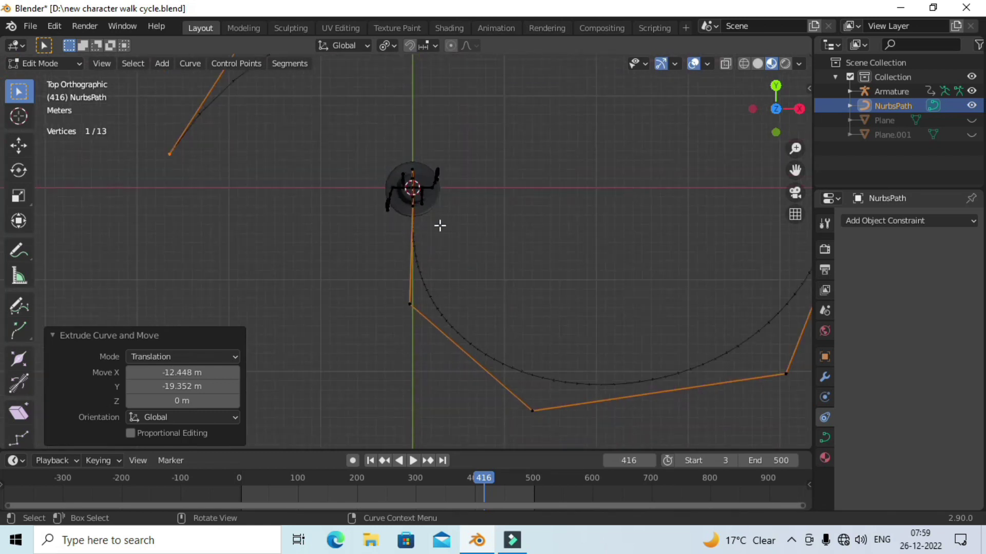
{"action": "scroll", "coordinate": [440, 225], "scroll_direction": "up", "scroll_amount": 2}
{"action": "scroll", "coordinate": [455, 123], "scroll_direction": "up", "scroll_amount": 2}
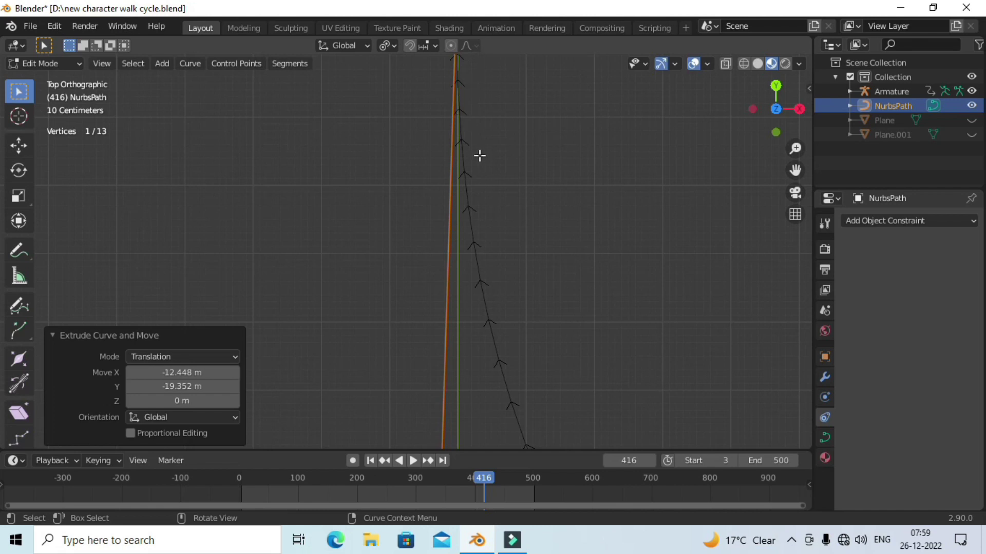
{"action": "scroll", "coordinate": [479, 156], "scroll_direction": "down", "scroll_amount": 2}
{"action": "scroll", "coordinate": [445, 170], "scroll_direction": "down", "scroll_amount": 2}
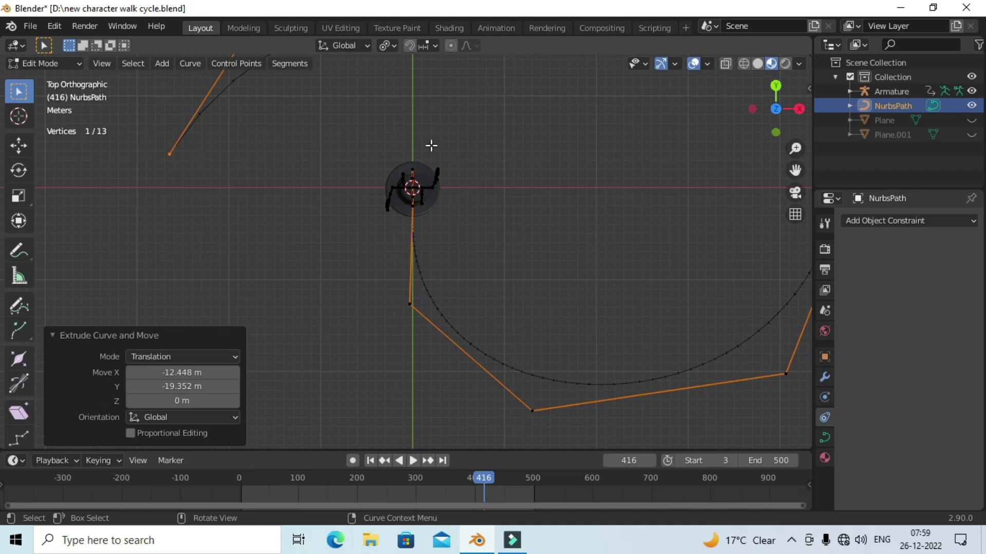
{"action": "key", "text": "a"}
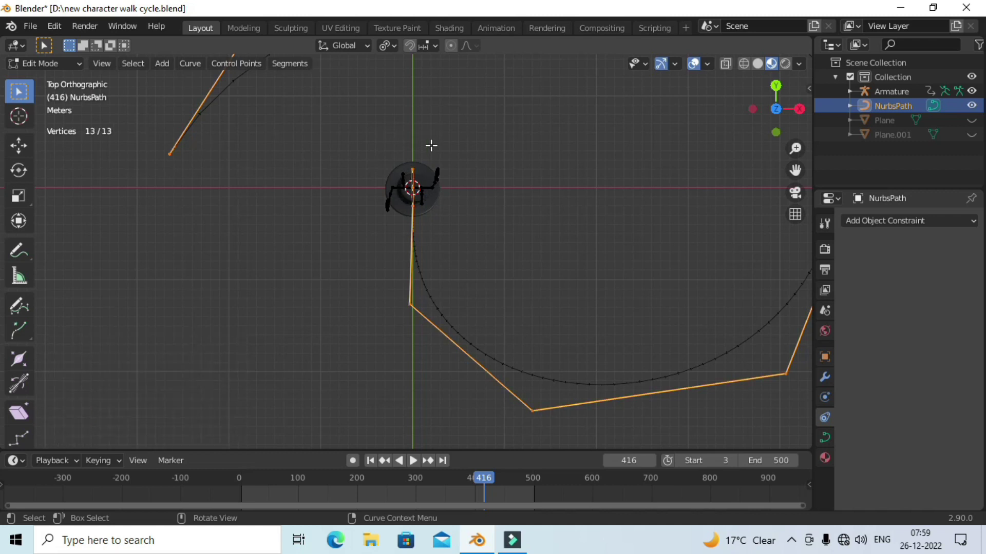
Switch the direction of the 13-point path, then view it from the front
{"action": "right_click", "coordinate": [431, 145]}
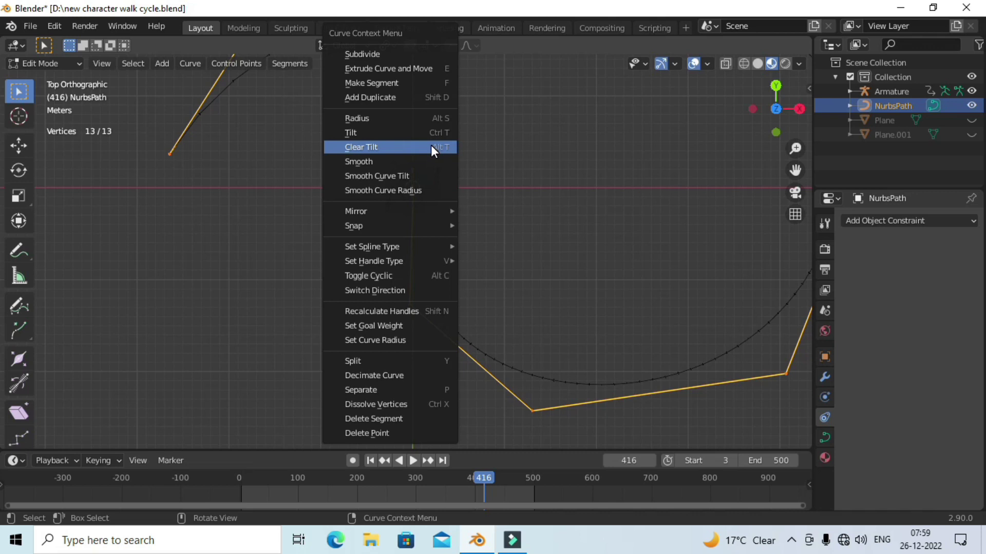
{"action": "left_click", "coordinate": [403, 291]}
{"action": "scroll", "coordinate": [457, 299], "scroll_direction": "up", "scroll_amount": 4}
{"action": "scroll", "coordinate": [458, 295], "scroll_direction": "up", "scroll_amount": 2}
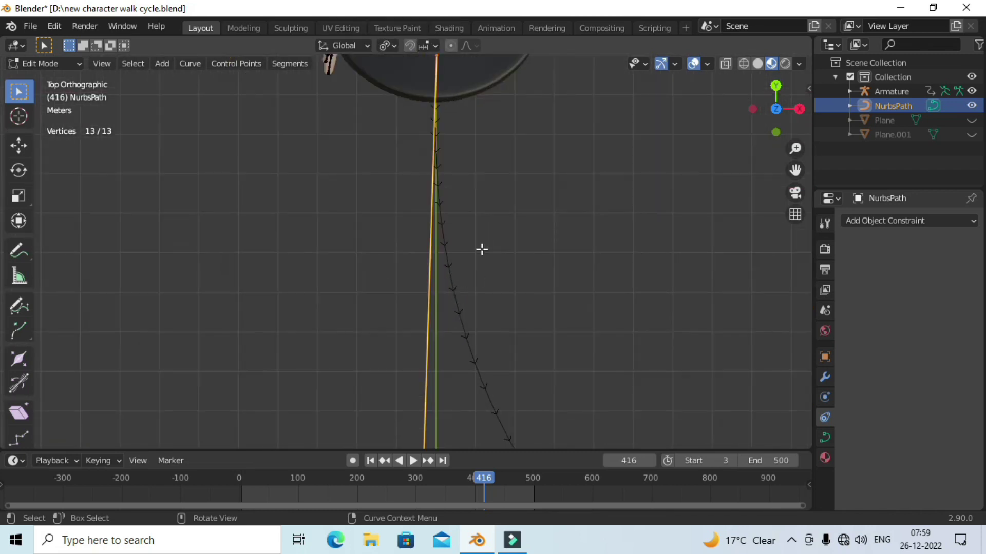
{"action": "scroll", "coordinate": [482, 243], "scroll_direction": "up", "scroll_amount": 2}
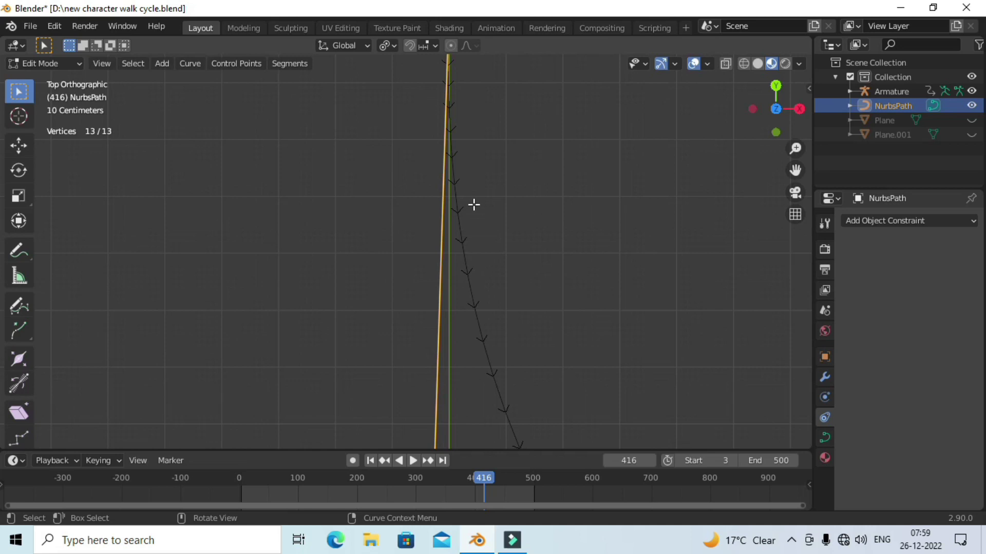
{"action": "scroll", "coordinate": [451, 234], "scroll_direction": "down", "scroll_amount": 4}
{"action": "scroll", "coordinate": [465, 240], "scroll_direction": "down", "scroll_amount": 2}
{"action": "mouse_move", "coordinate": [467, 240]}
{"action": "middle_mouse_down"}
{"action": "mouse_move", "coordinate": [477, 225]}
{"action": "mouse_move", "coordinate": [466, 207]}
{"action": "middle_mouse_up"}
{"action": "key", "text": "KP_1"}
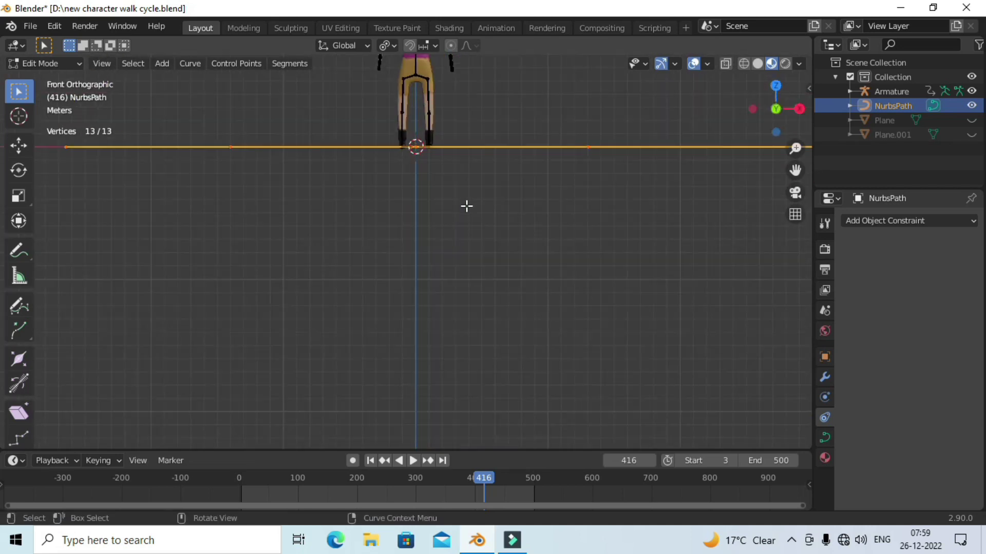
{"action": "scroll", "coordinate": [409, 85], "scroll_direction": "up", "scroll_amount": 3}
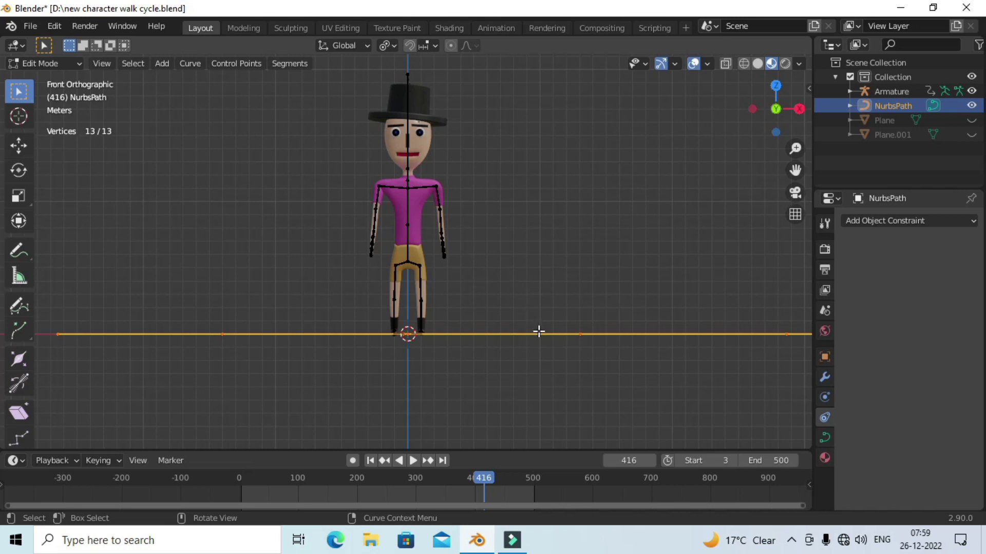
Return to Object Mode, select the Armature, and switch to a perspective view
{"action": "key", "text": "Tab"}
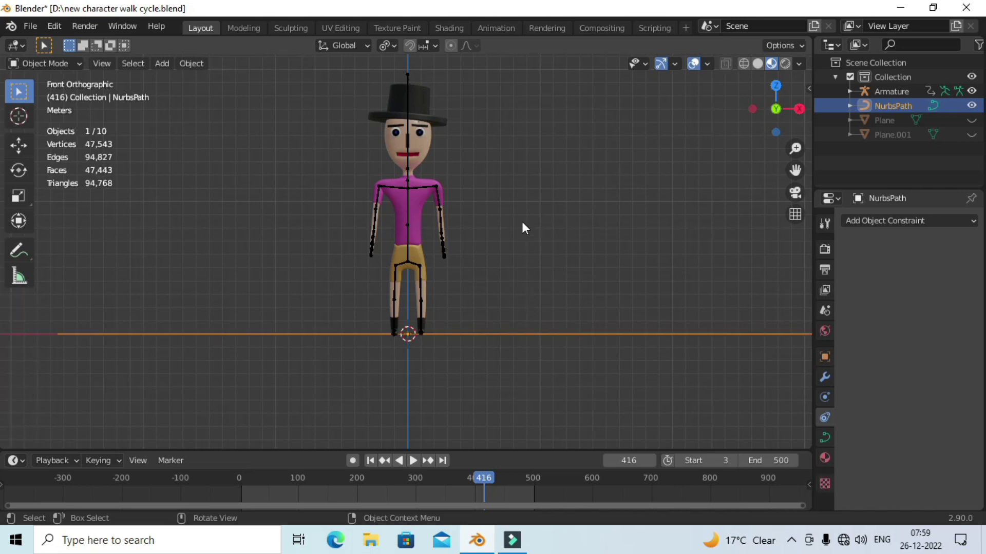
{"action": "scroll", "coordinate": [450, 164], "scroll_direction": "down", "scroll_amount": 1}
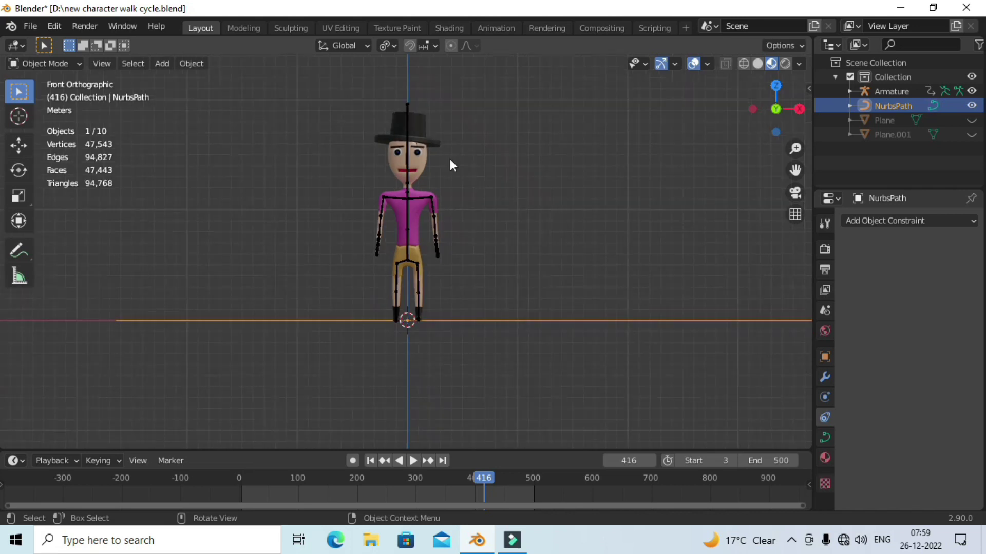
{"action": "left_click", "coordinate": [407, 103]}
{"action": "key", "text": "KP_5"}
{"action": "middle_click_drag", "start_coordinate": [476, 163], "coordinate": [477, 198]}
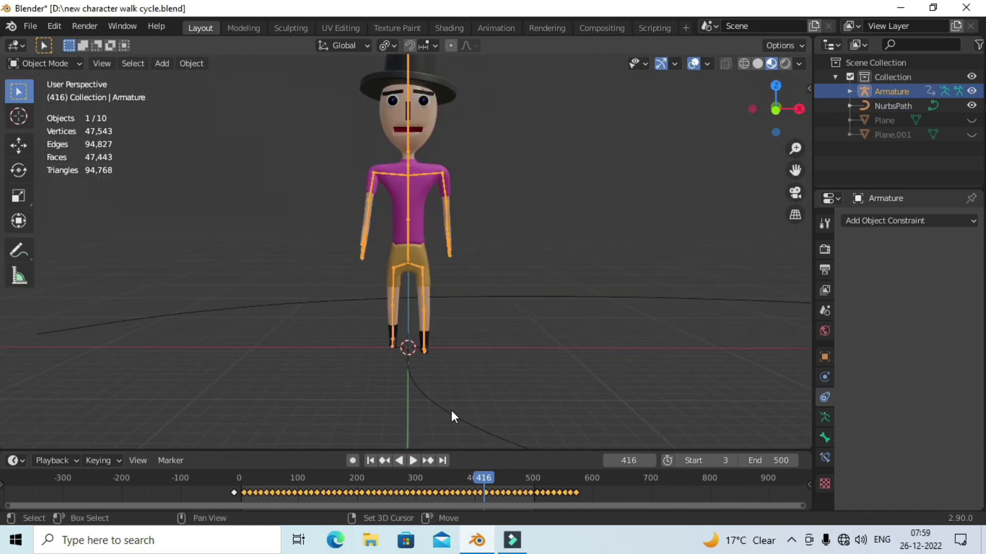
Parent the Armature to the NurbsPath using Set Parent To > Path Constraint
{"action": "left_click", "coordinate": [450, 411], "text": "shift"}
{"action": "middle_click_drag", "start_coordinate": [451, 411], "coordinate": [489, 297]}
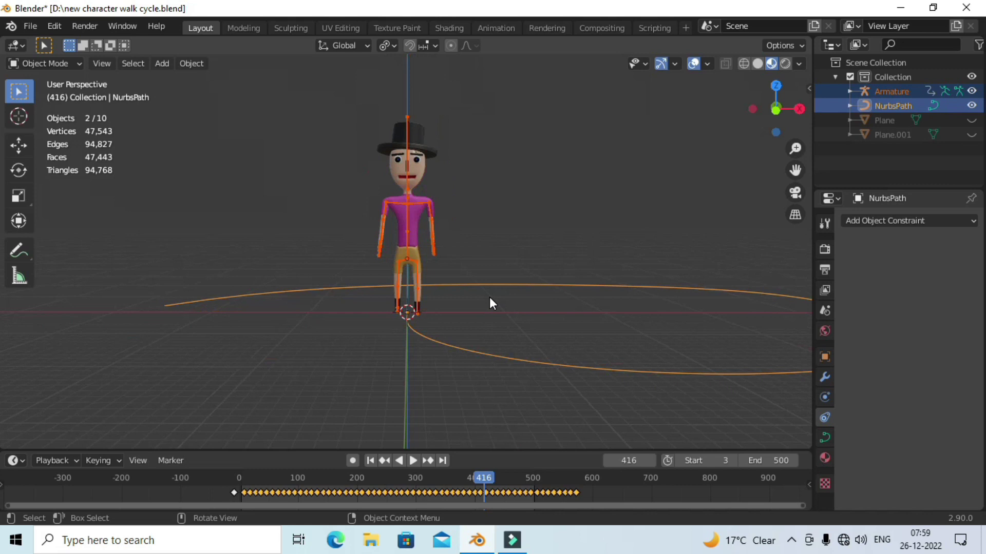
{"action": "key", "text": "ctrl+p"}
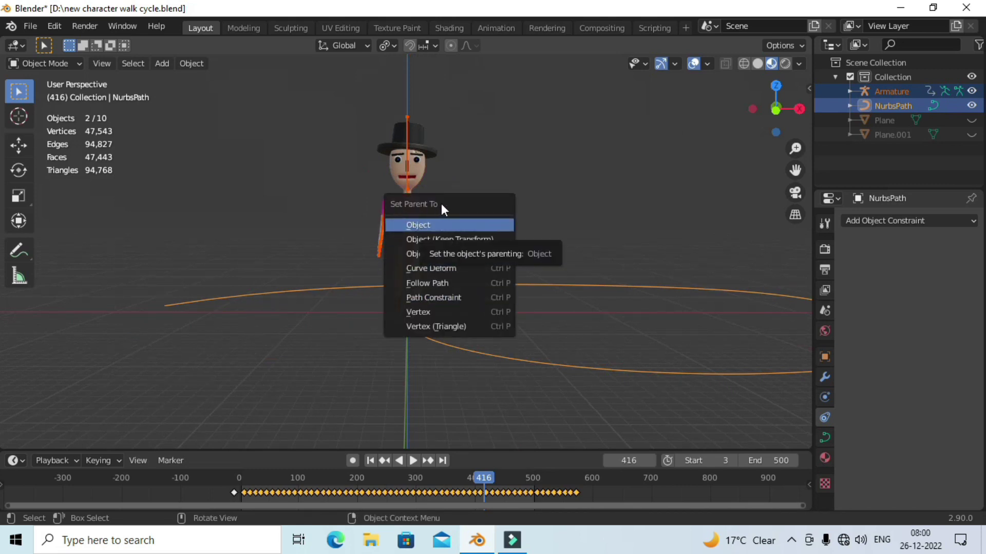
{"action": "left_click", "coordinate": [448, 300]}
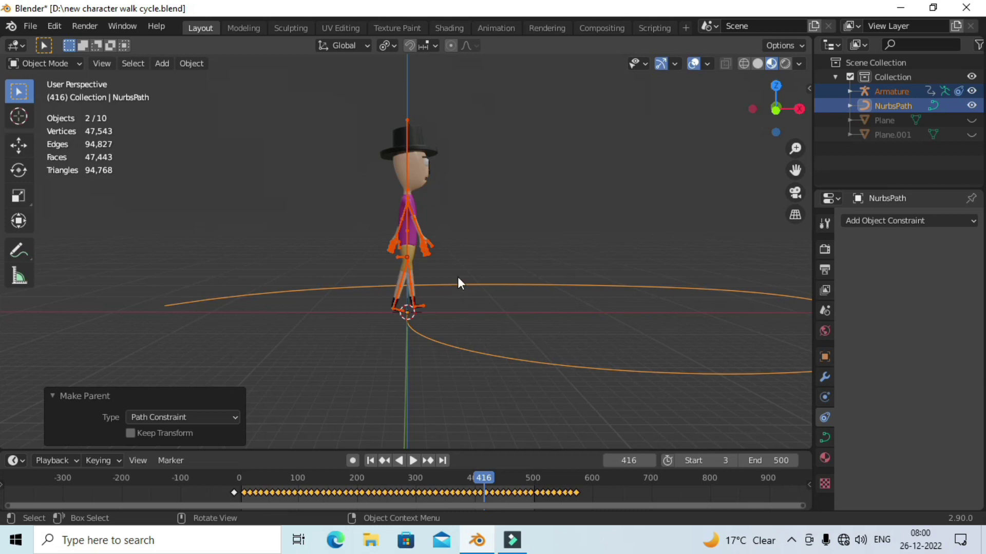
{"action": "middle_click_drag", "start_coordinate": [532, 177], "coordinate": [501, 183]}
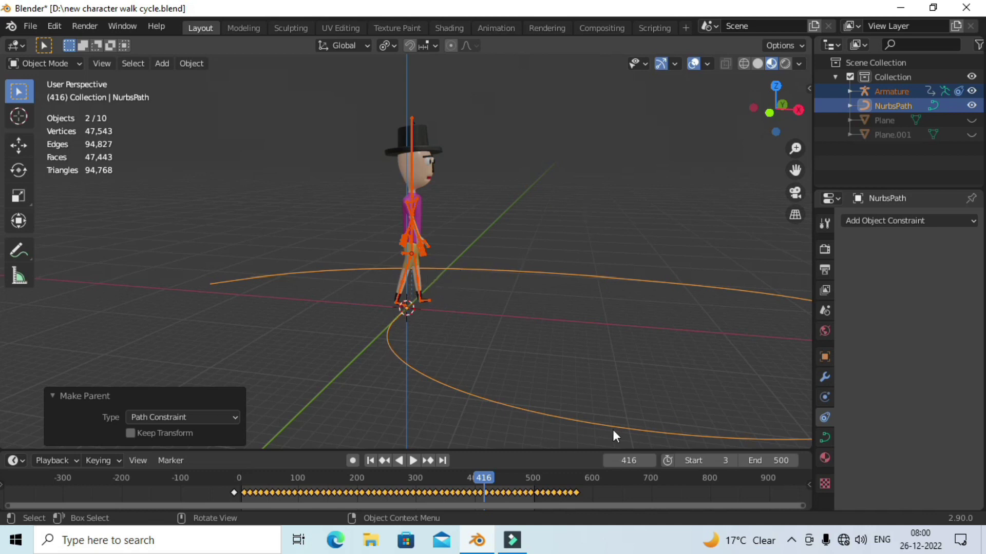
Set the Armature's AutoPath forward axis to -Y, then test it with a short playback
{"action": "left_click", "coordinate": [411, 119]}
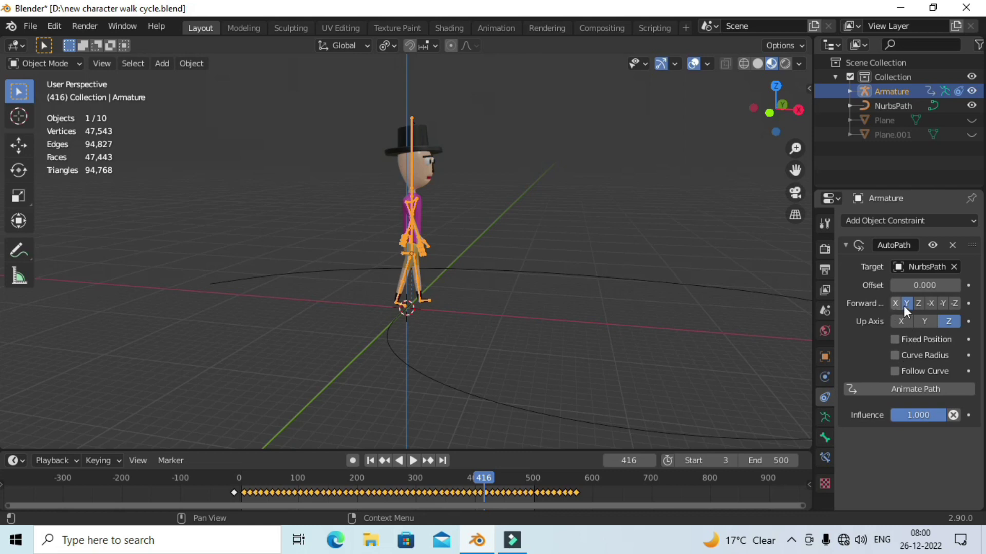
{"action": "left_click", "coordinate": [943, 302]}
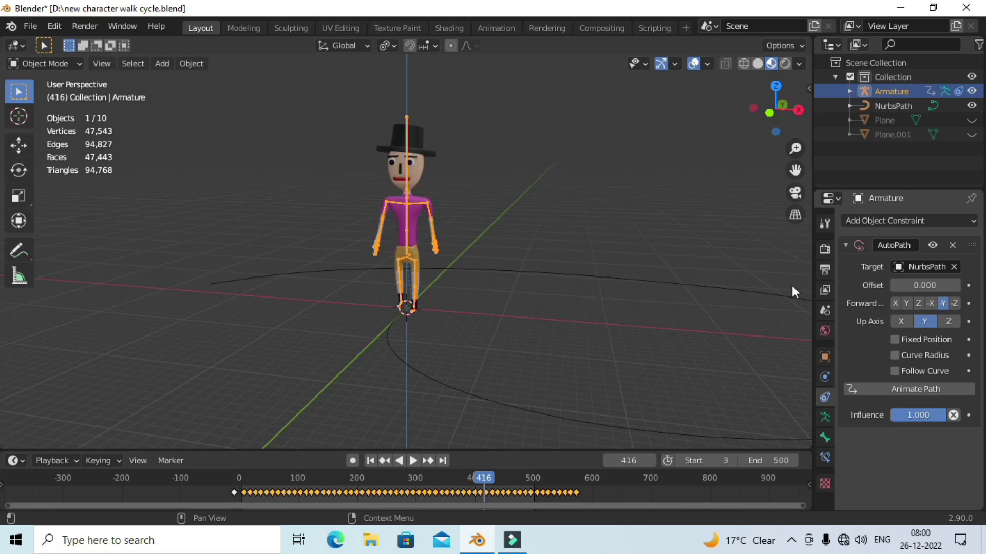
{"action": "mouse_move", "coordinate": [519, 263]}
{"action": "middle_mouse_down"}
{"action": "mouse_move", "coordinate": [484, 271]}
{"action": "mouse_move", "coordinate": [523, 267]}
{"action": "middle_mouse_up"}
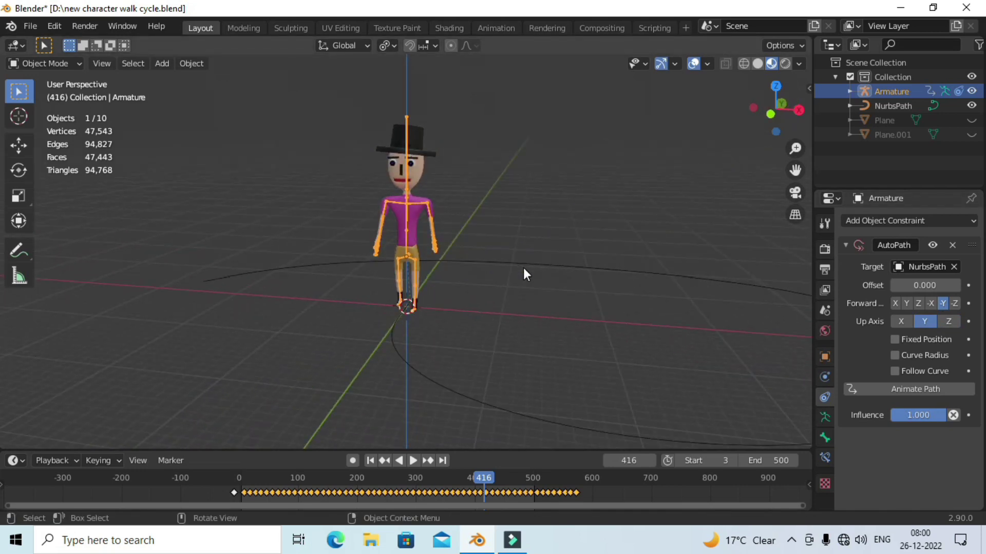
{"action": "key", "text": "space"}
{"action": "mouse_move", "coordinate": [507, 280]}
{"action": "middle_mouse_down"}
{"action": "mouse_move", "coordinate": [533, 286]}
{"action": "mouse_move", "coordinate": [564, 272]}
{"action": "middle_mouse_up"}
{"action": "key", "text": "space"}
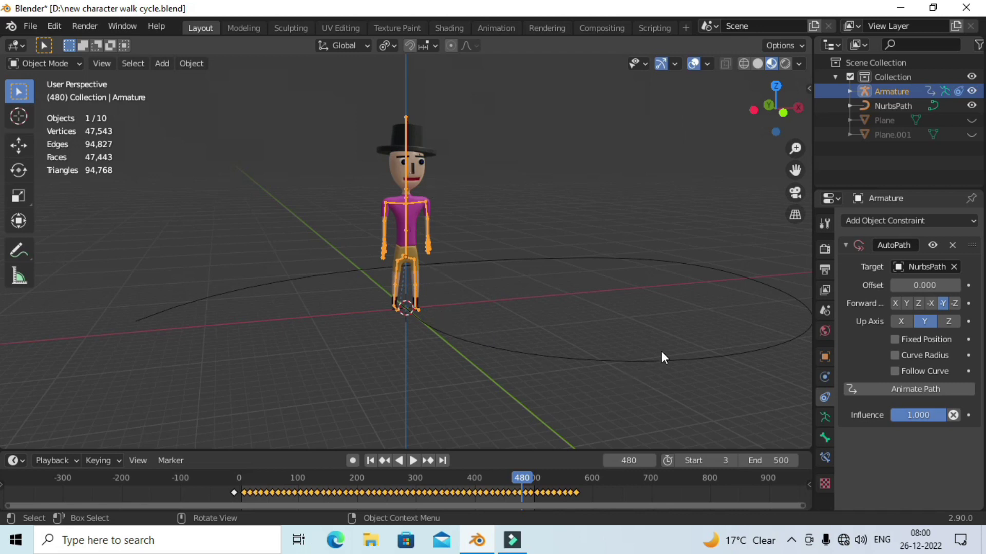
Enable Follow Curve and Animate Path on the AutoPath constraint, then start playback
{"action": "left_click", "coordinate": [898, 373]}
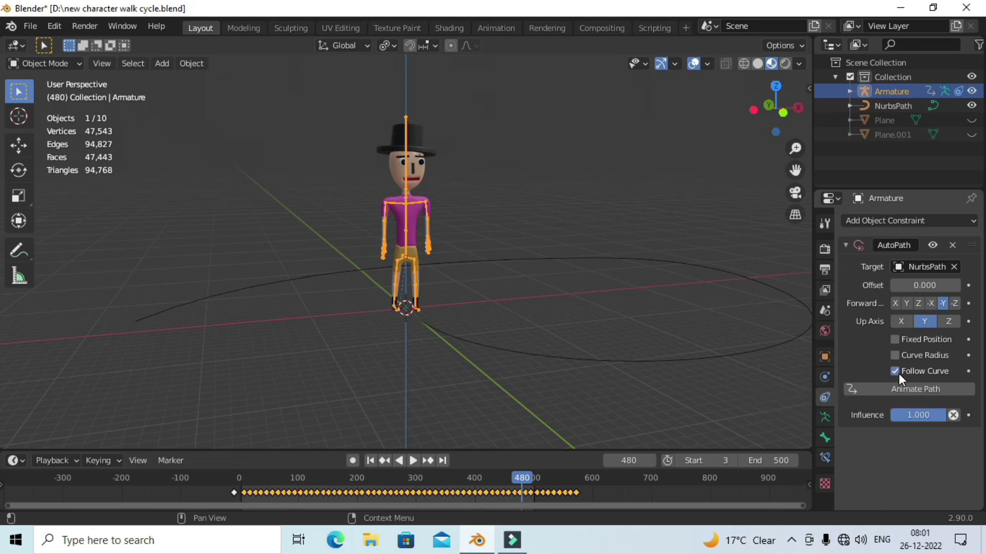
{"action": "left_click", "coordinate": [879, 390]}
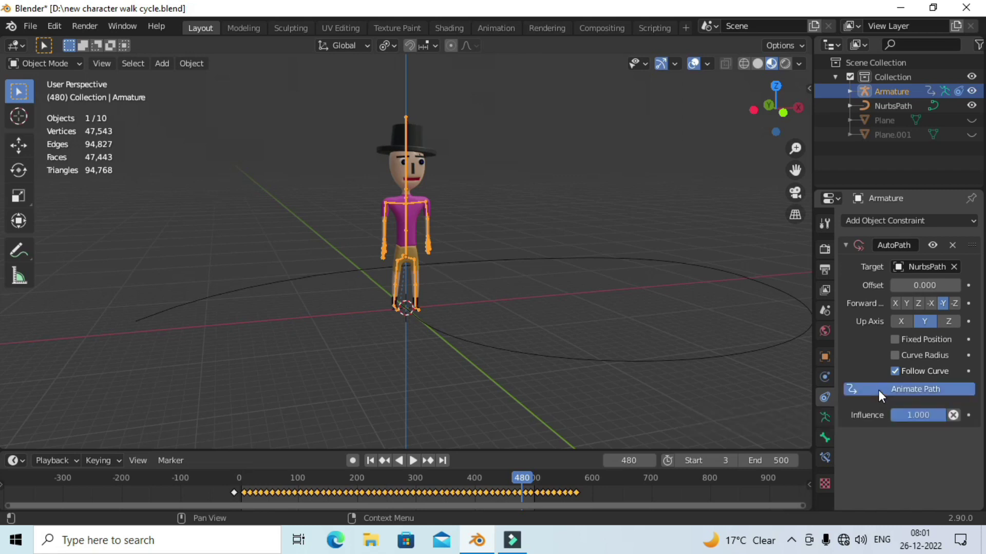
{"action": "key", "text": "space"}
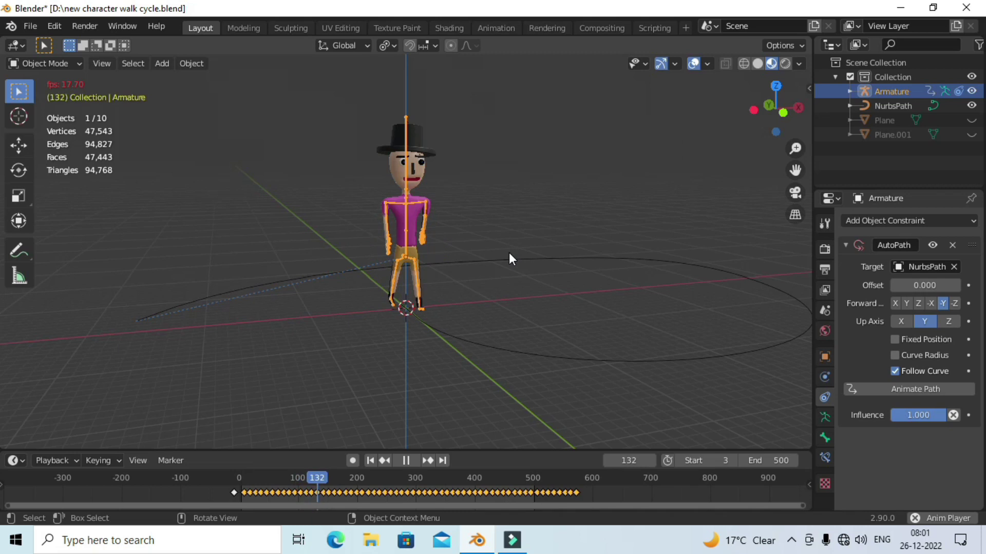
Set forward axis -Y and up axis Z, stop playback at frame 293, and select the NurbsPath
{"action": "left_click", "coordinate": [954, 303]}
{"action": "left_click", "coordinate": [942, 303]}
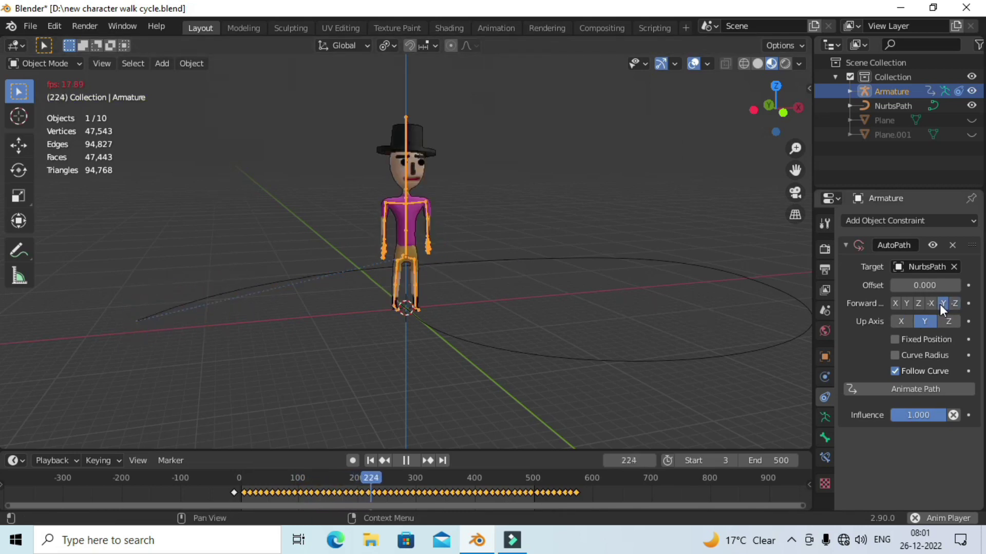
{"action": "left_click", "coordinate": [946, 321]}
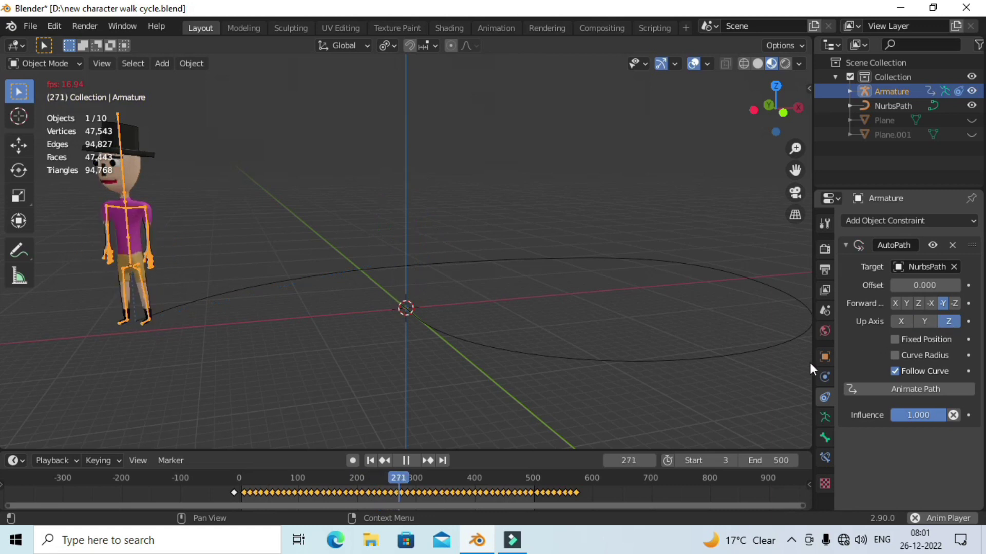
{"action": "key", "text": "space"}
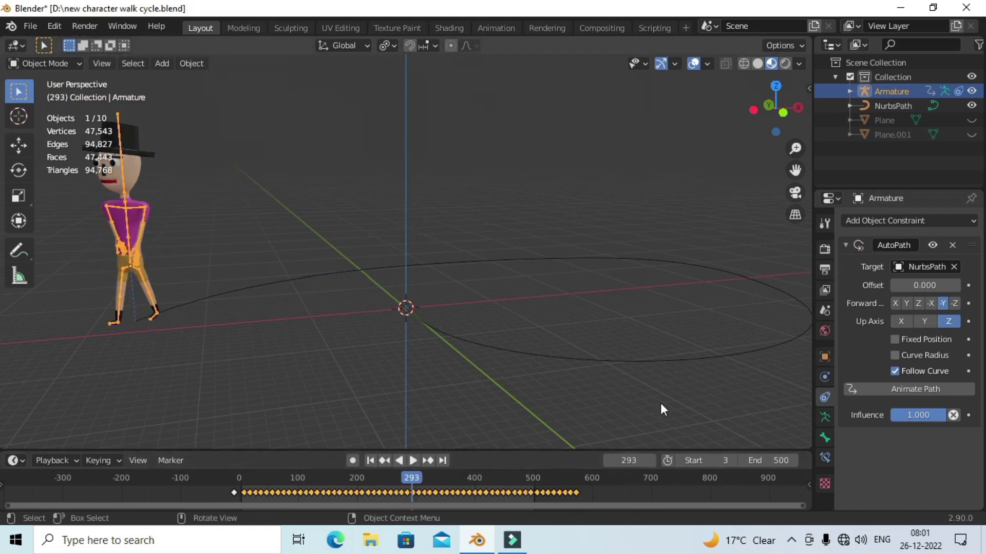
{"action": "left_click", "coordinate": [619, 361]}
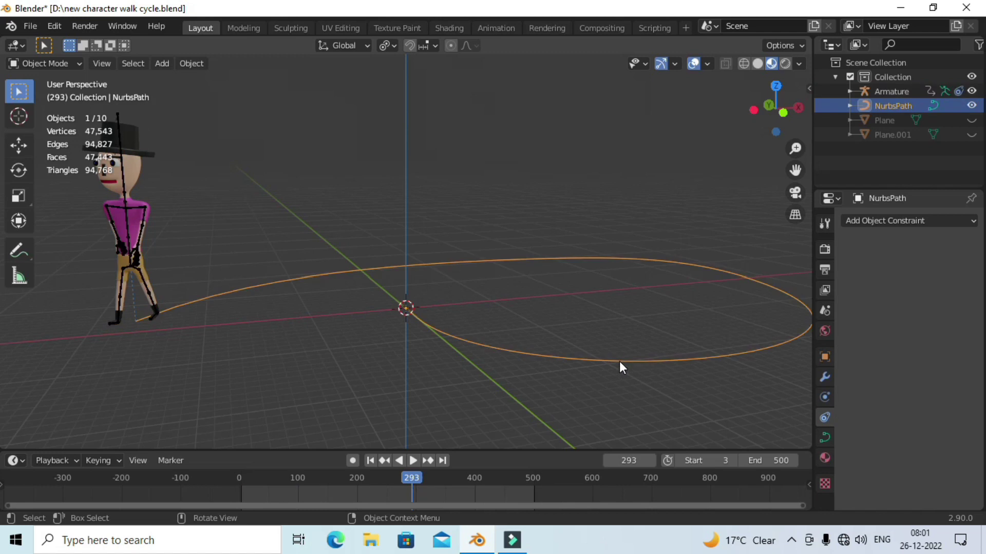
Set the NurbsPath's Path Animation Frames to 200 in Object Data Properties
{"action": "left_click", "coordinate": [824, 438]}
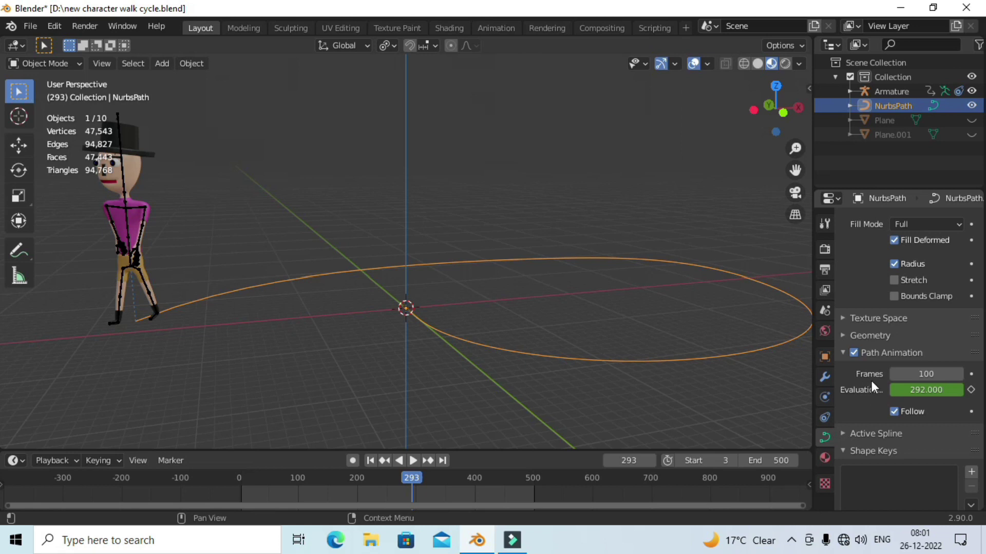
{"action": "left_click", "coordinate": [924, 373]}
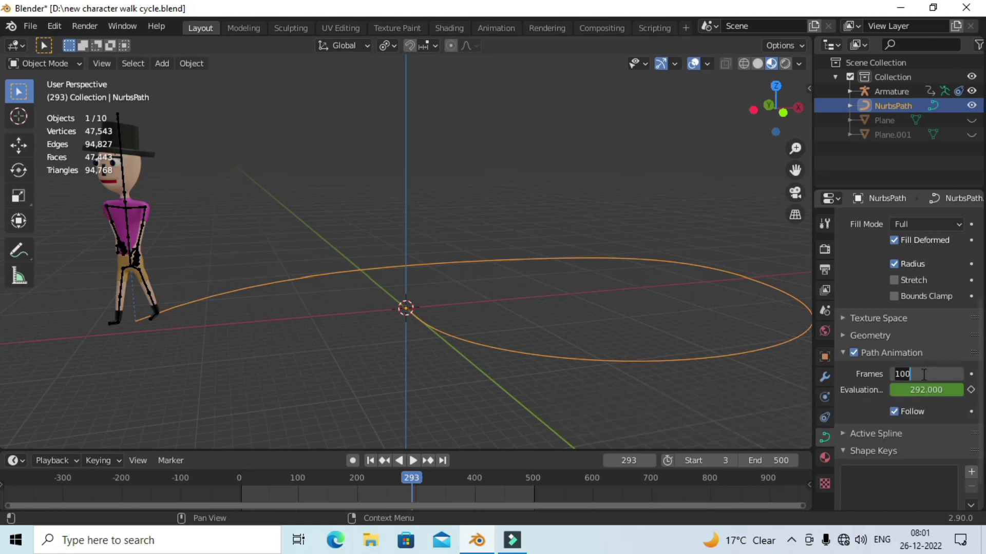
{"action": "key", "text": "Return"}
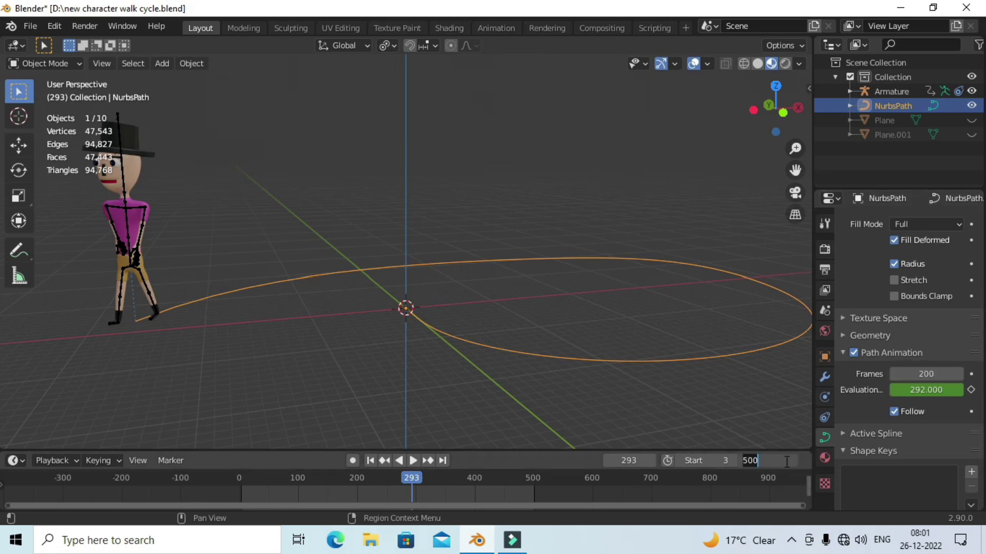
{"action": "type", "text": "200"}
Set the scene end frame to 200, return to frame 1, and start playback
{"action": "key", "text": "Return"}
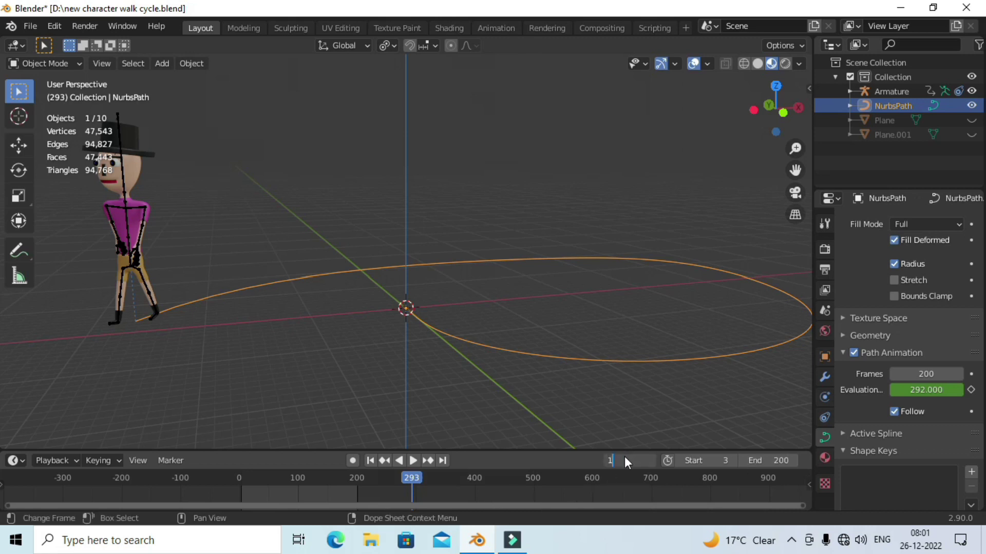
{"action": "key", "text": "Return"}
{"action": "key", "text": "space"}
{"action": "scroll", "coordinate": [556, 306], "scroll_direction": "down", "scroll_amount": 3}
{"action": "scroll", "coordinate": [560, 300], "scroll_direction": "up", "scroll_amount": 2}
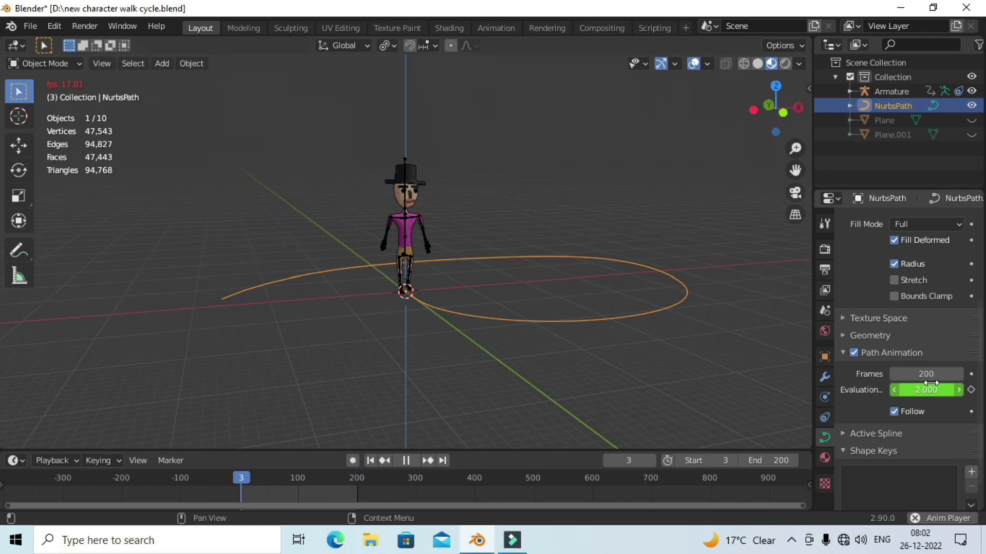
Change the path's Path Animation Frames to 400 while playback runs
{"action": "left_click", "coordinate": [931, 374]}
{"action": "type", "text": "400"}
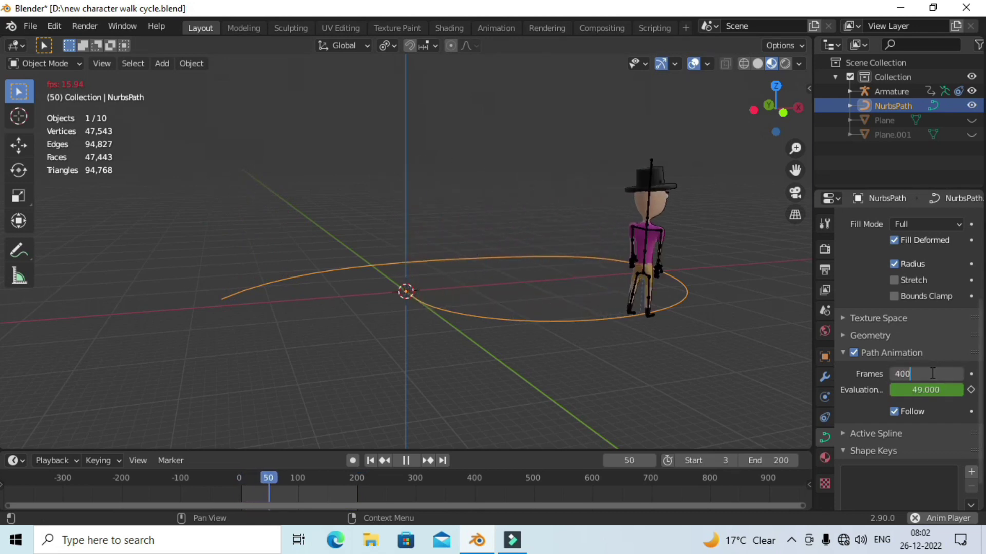
{"action": "key", "text": "Return"}
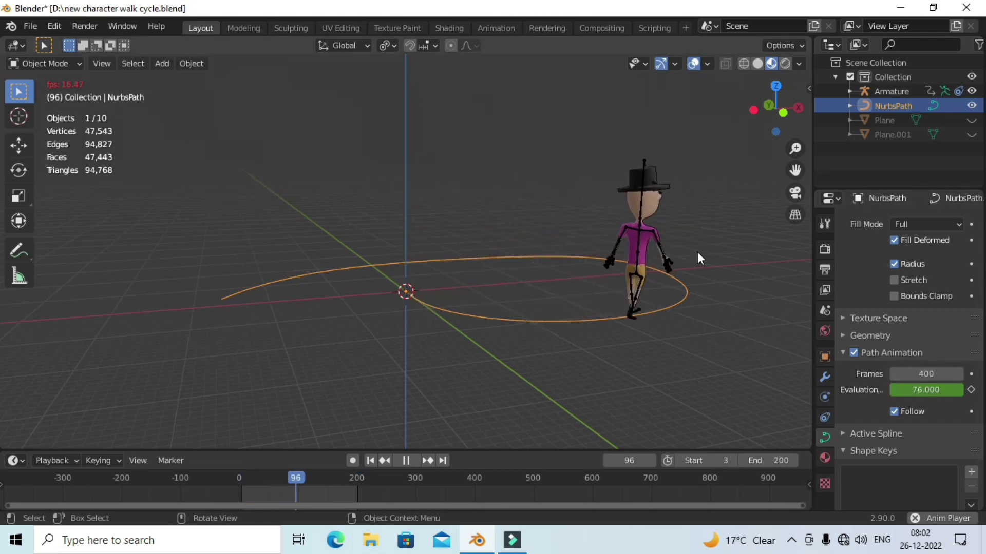